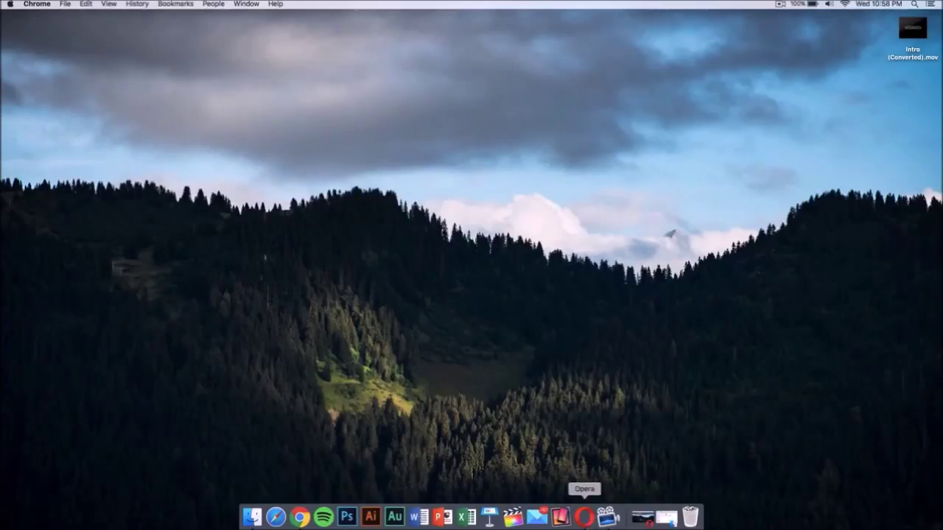
# Close the Unsplash photo tab in Opera and view the After Effects CC product page
pyautogui.click(585, 518)
pyautogui.moveTo(267, 21)
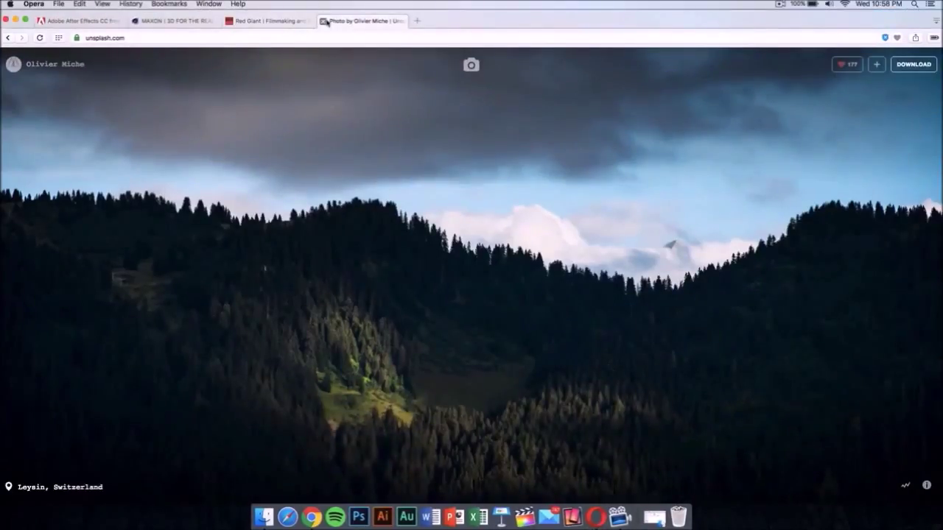
pyautogui.click(325, 21)
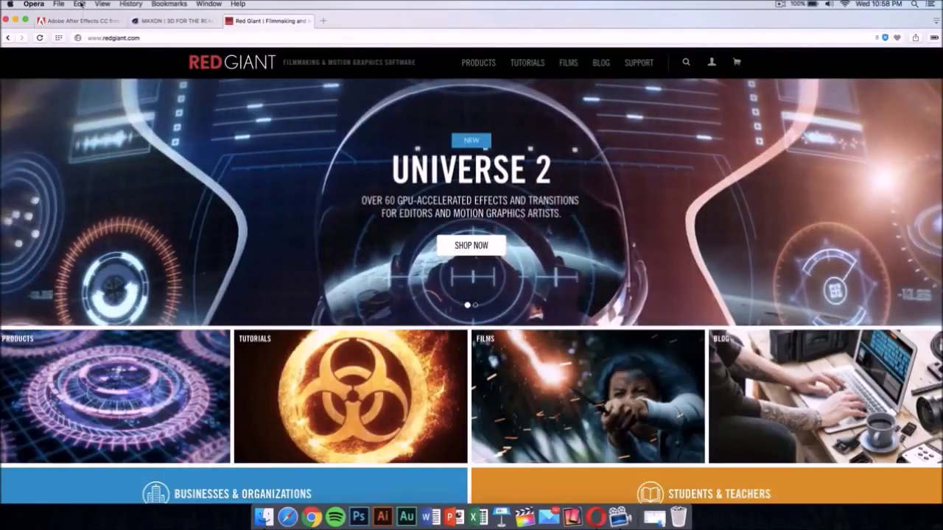
pyautogui.click(79, 18)
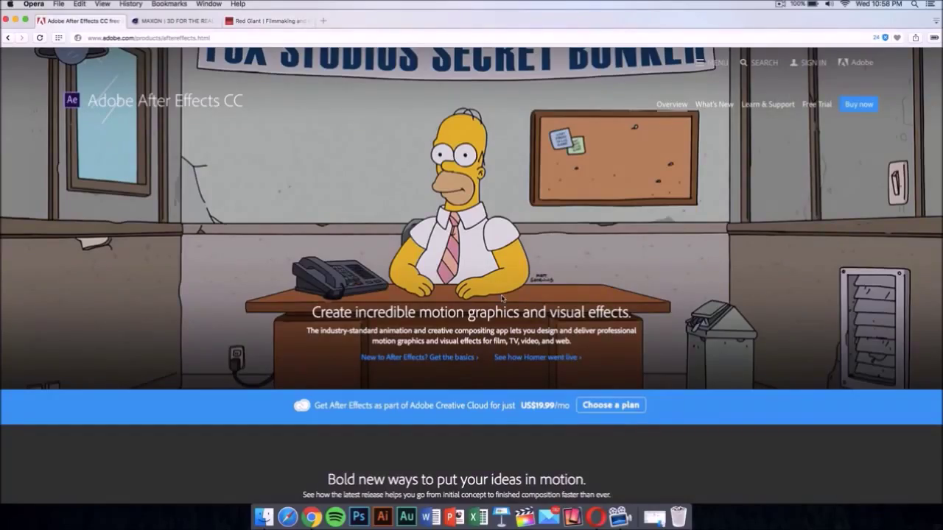
pyautogui.scroll(-1, 503, 296)
pyautogui.scroll(-5, 516, 297)
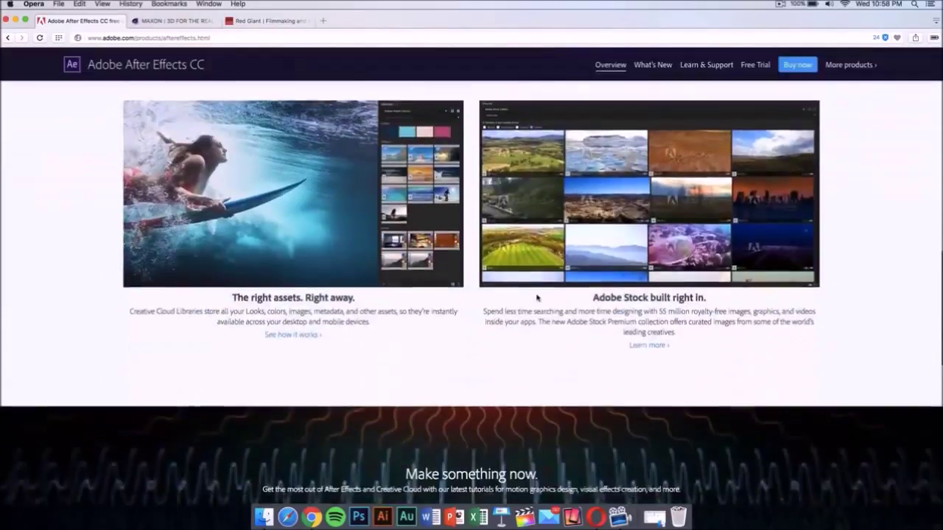
pyautogui.scroll(6, 527, 297)
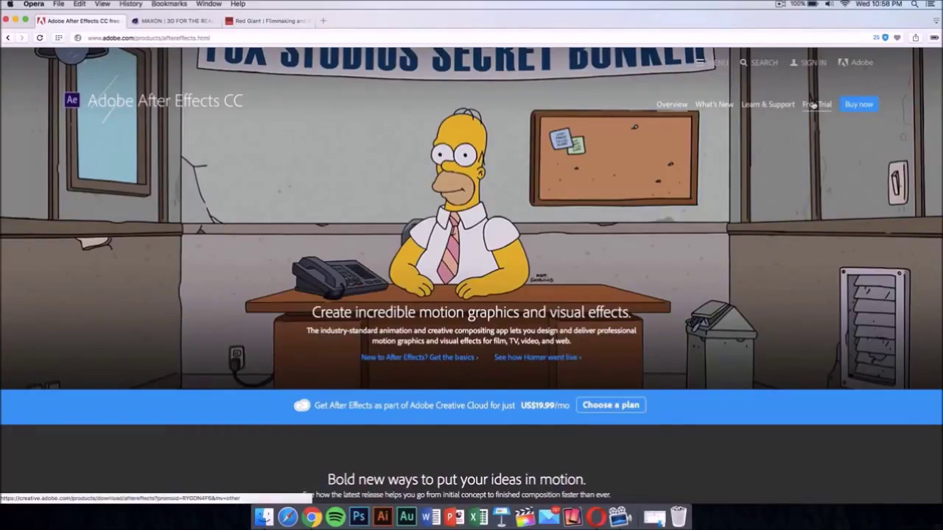
# Answer the free-trial questions (Experienced, Web or Mobile Designer/Developer, organization use) and close the sign-up page
pyautogui.click(814, 106)
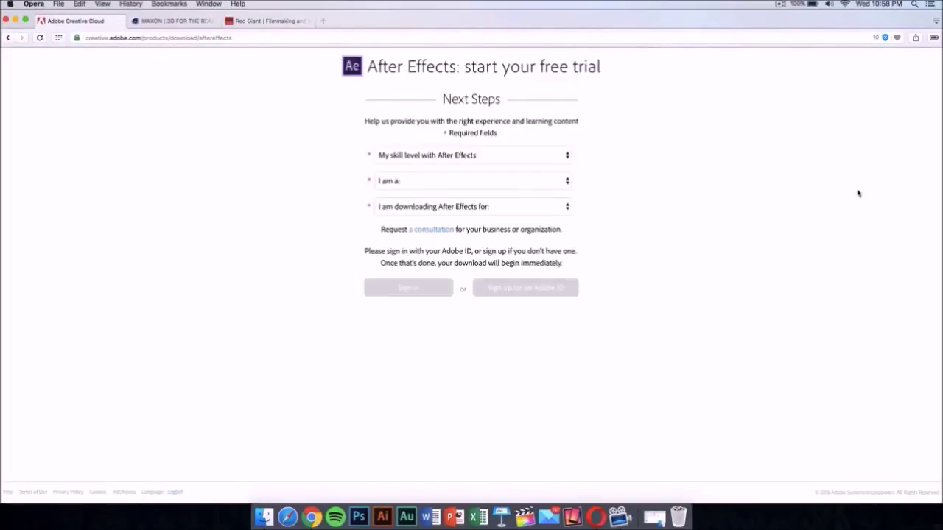
pyautogui.click(499, 158)
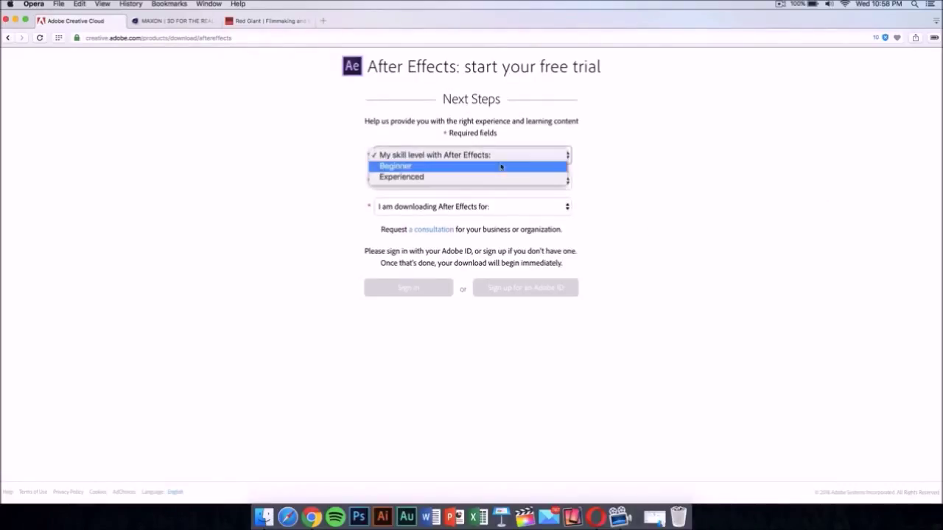
pyautogui.click(500, 177)
pyautogui.click(499, 180)
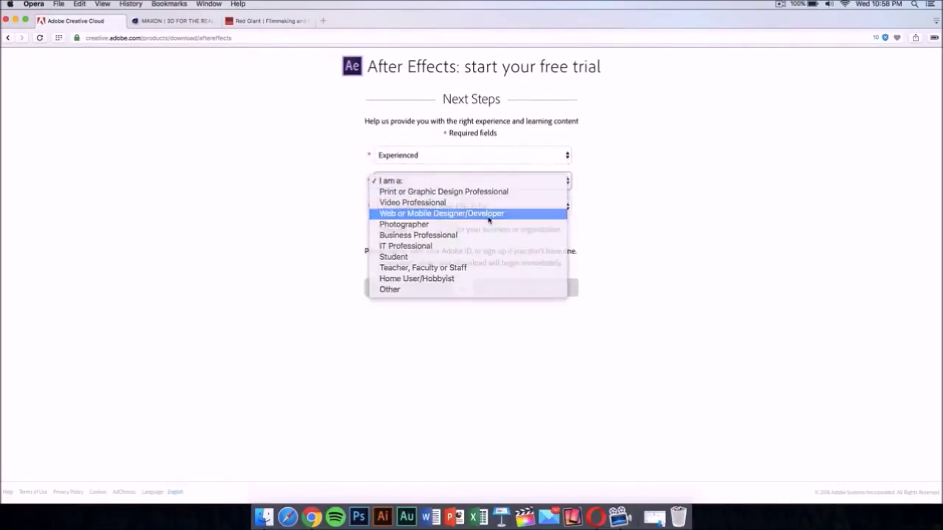
pyautogui.click(491, 214)
pyautogui.click(506, 208)
pyautogui.click(490, 251)
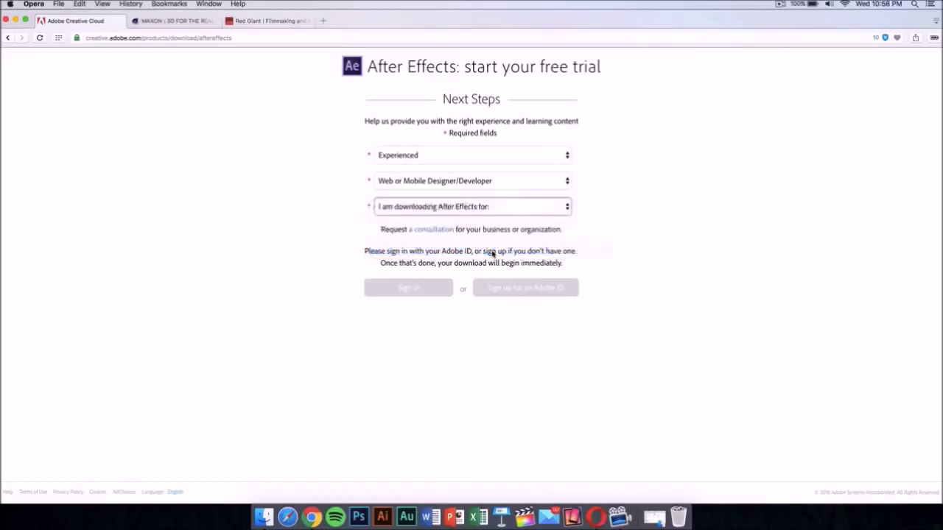
pyautogui.click(504, 295)
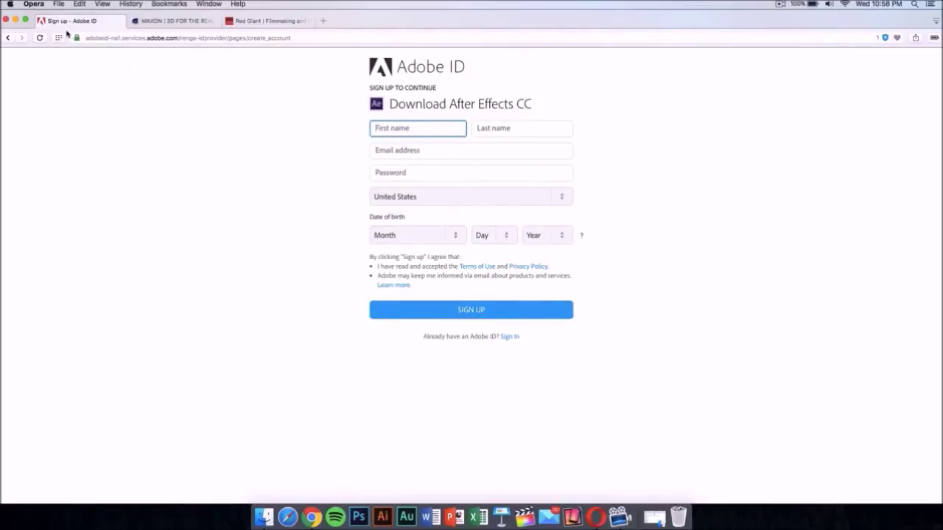
pyautogui.click(41, 22)
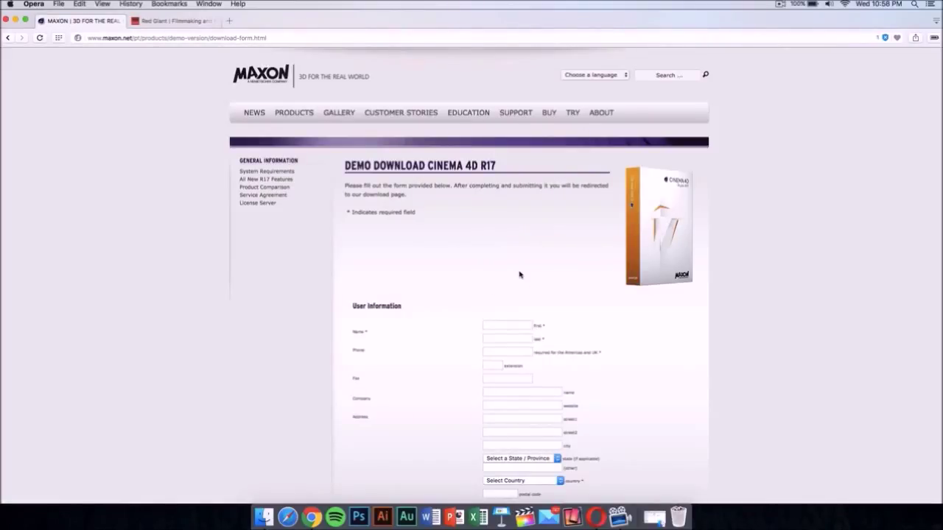
# Scroll through the MAXON Cinema 4D R17 demo download form to review it
pyautogui.scroll(-10, 519, 275)
pyautogui.scroll(1, 519, 275)
pyautogui.scroll(10, 519, 275)
pyautogui.scroll(-4, 519, 275)
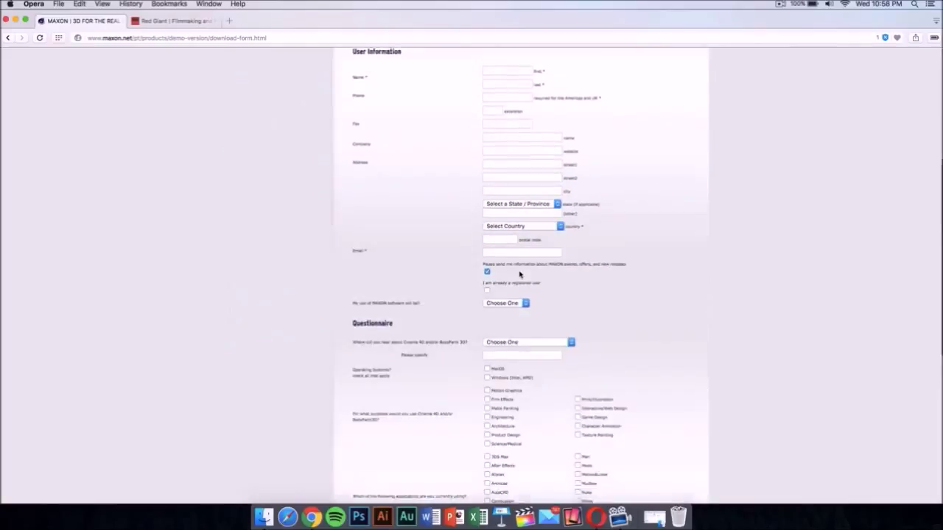
pyautogui.scroll(5, 519, 275)
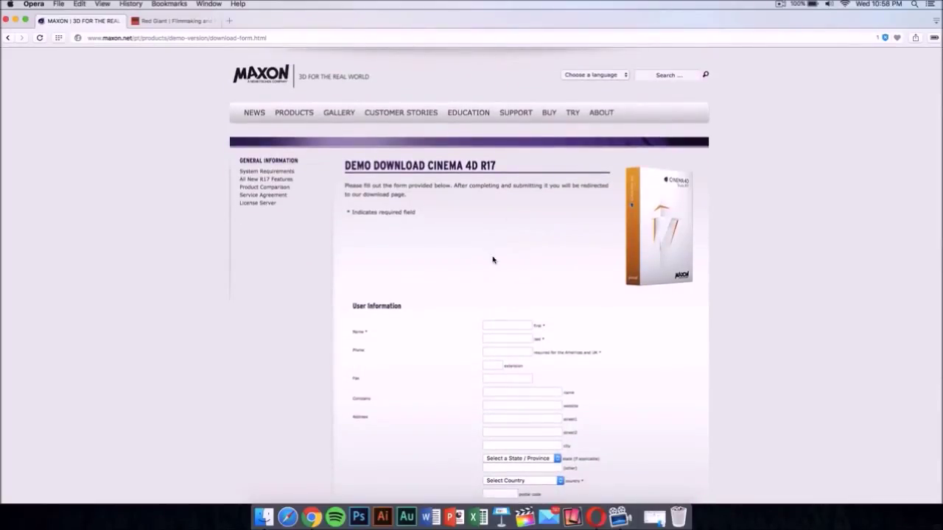
pyautogui.scroll(-5, 493, 259)
pyautogui.scroll(-5, 493, 259)
pyautogui.scroll(10, 493, 259)
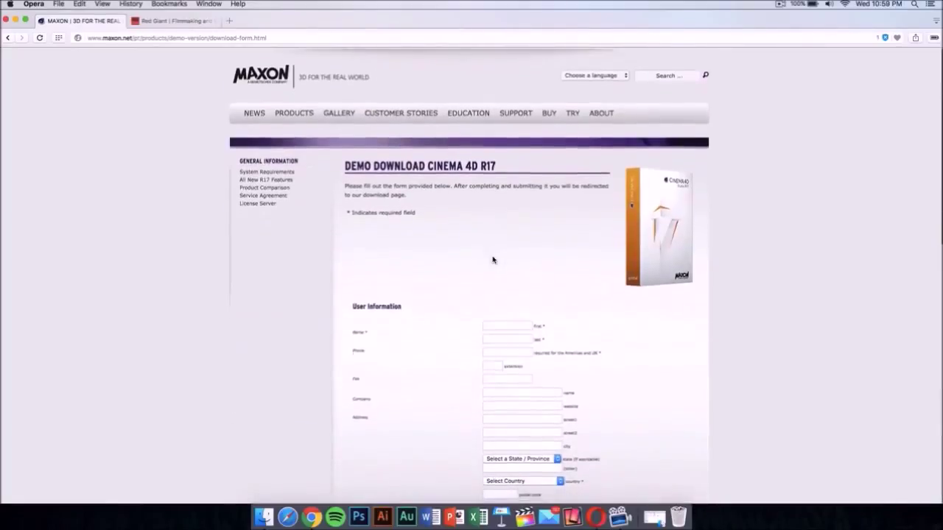
pyautogui.scroll(-5, 493, 260)
pyautogui.scroll(-5, 493, 259)
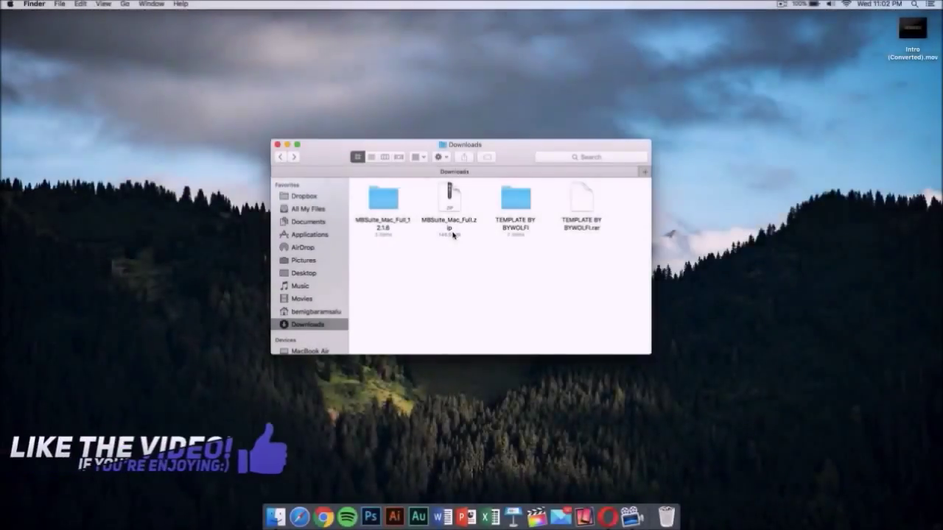
# Open C4D Part.c4d from the TEMPLATE BY BYWOLFI folder in Cinema 4D
pyautogui.doubleClick(514, 200)
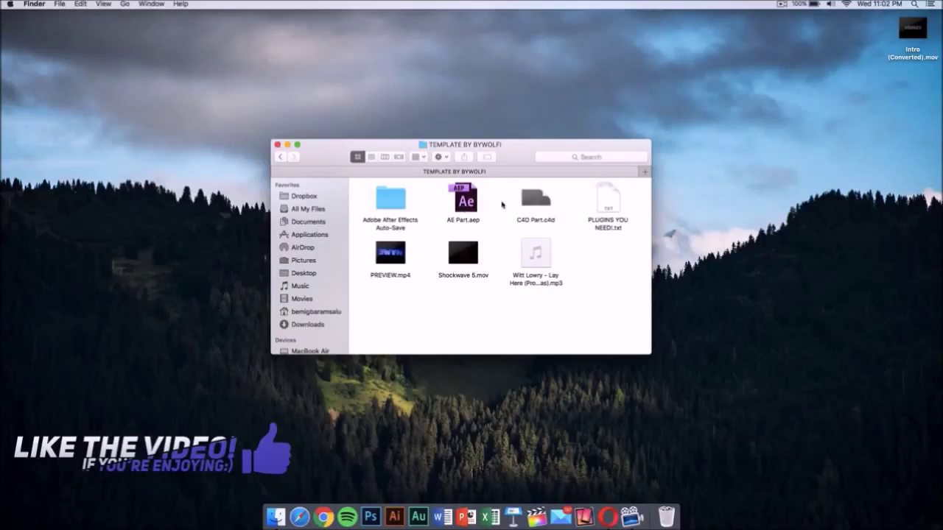
pyautogui.doubleClick(531, 199)
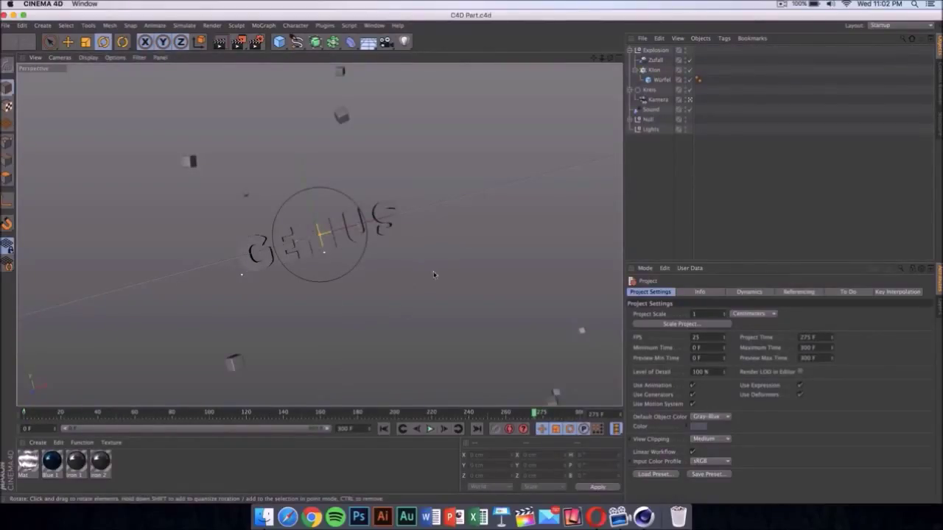
# Replace GENIUS with TECH in the Text field of both MoText objects
pyautogui.click(392, 230)
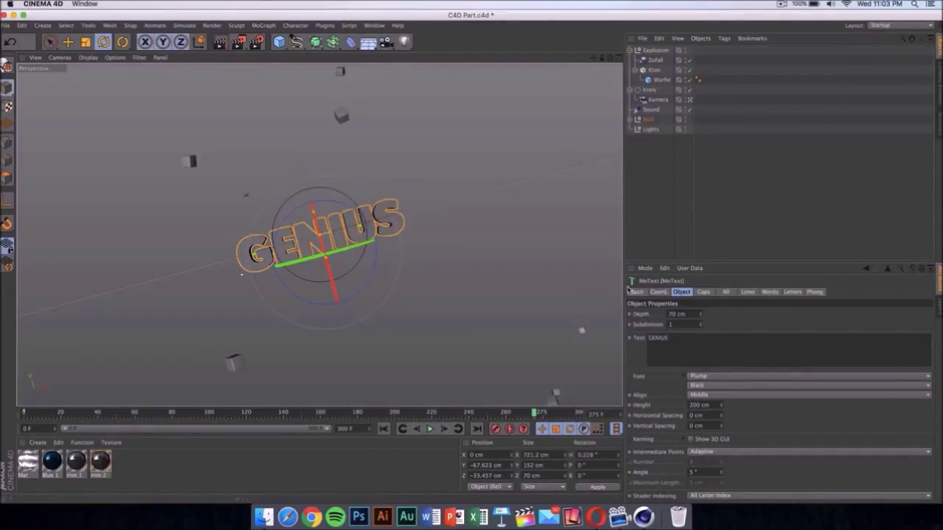
pyautogui.click(703, 346)
pyautogui.write('TECH')
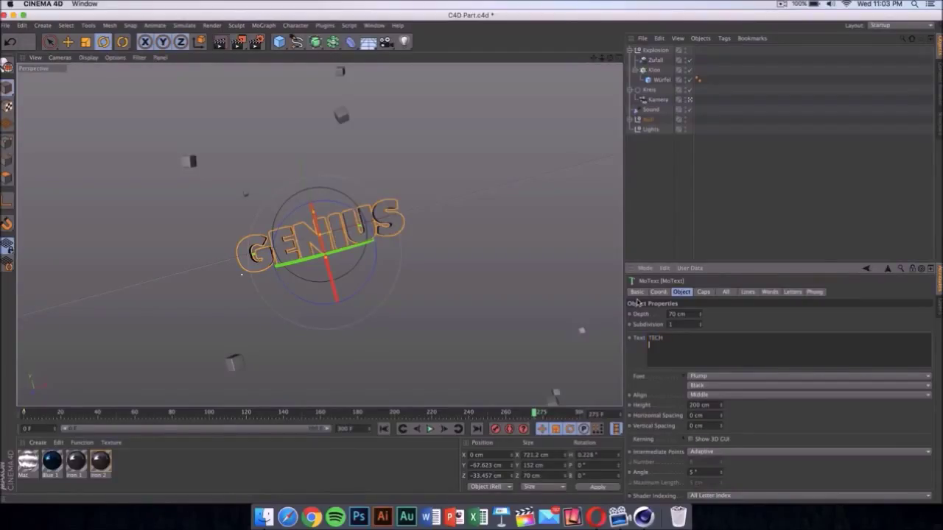
pyautogui.click(542, 255)
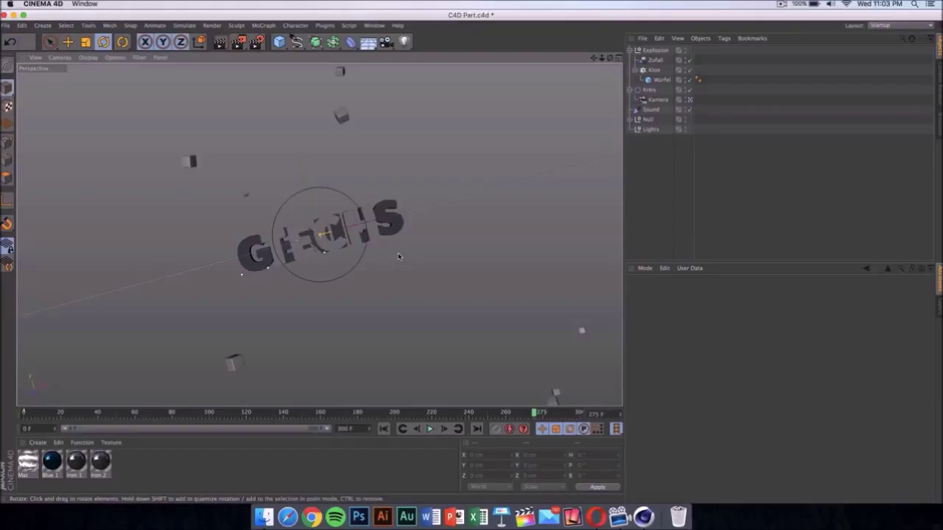
pyautogui.click(392, 225)
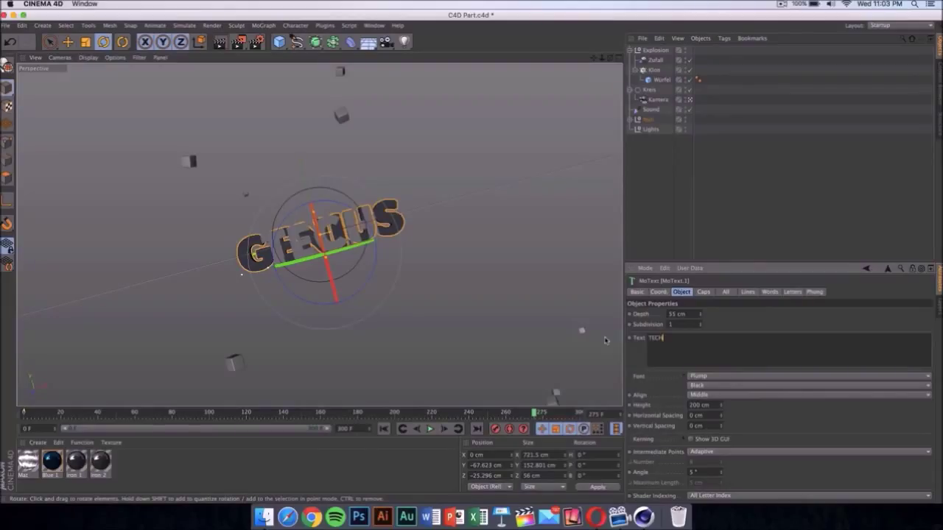
pyautogui.click(540, 241)
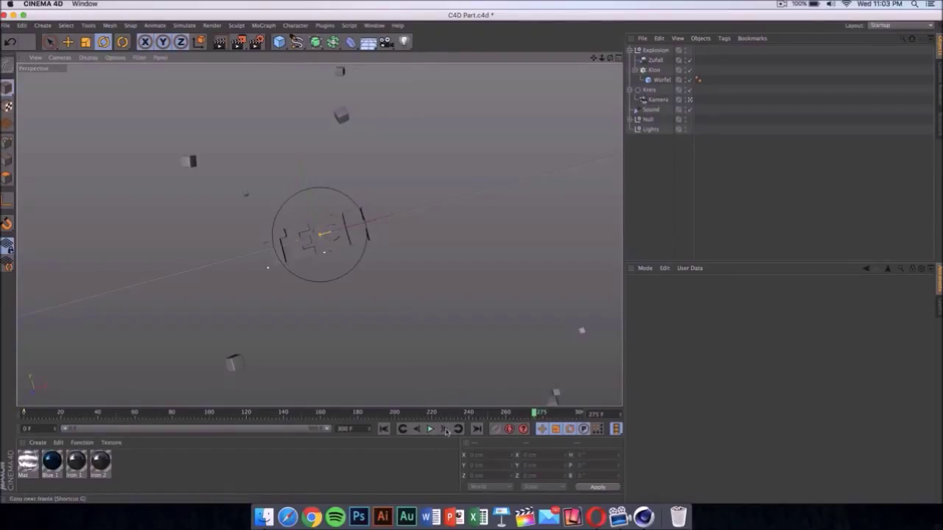
# Play the TECH explosion animation and pause it near frame 216
pyautogui.click(430, 429)
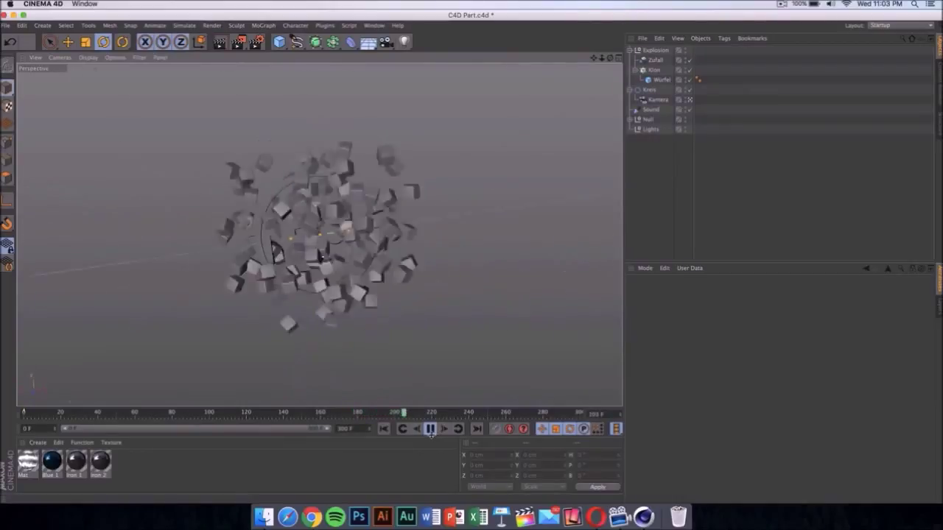
pyautogui.click(432, 430)
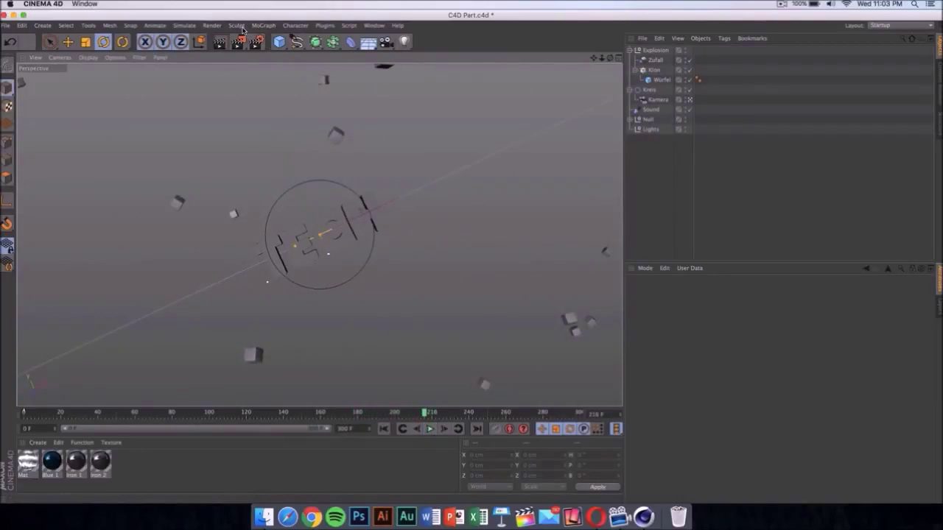
pyautogui.click(213, 26)
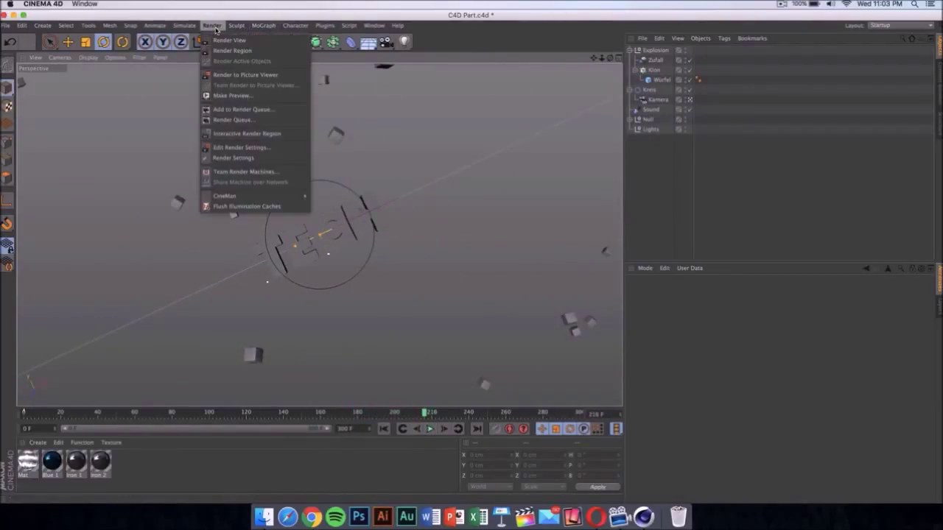
pyautogui.click(243, 42)
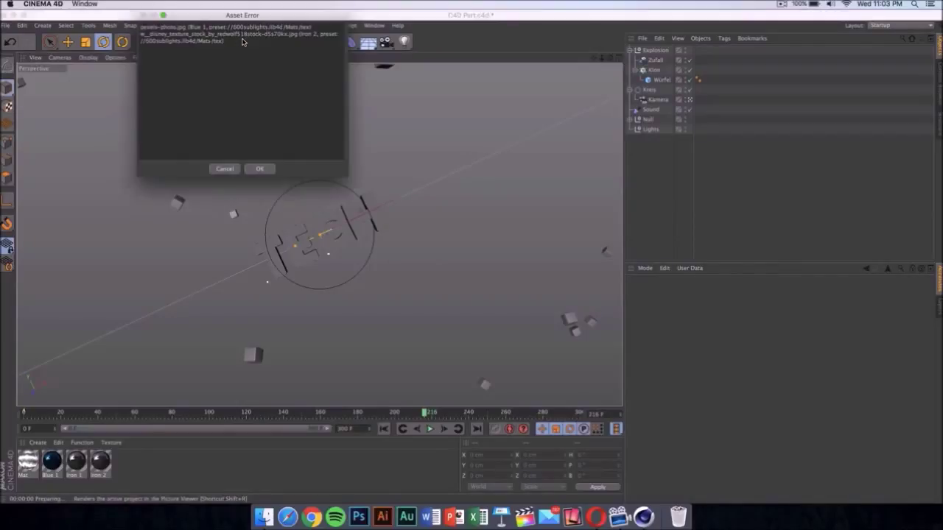
pyautogui.click(264, 170)
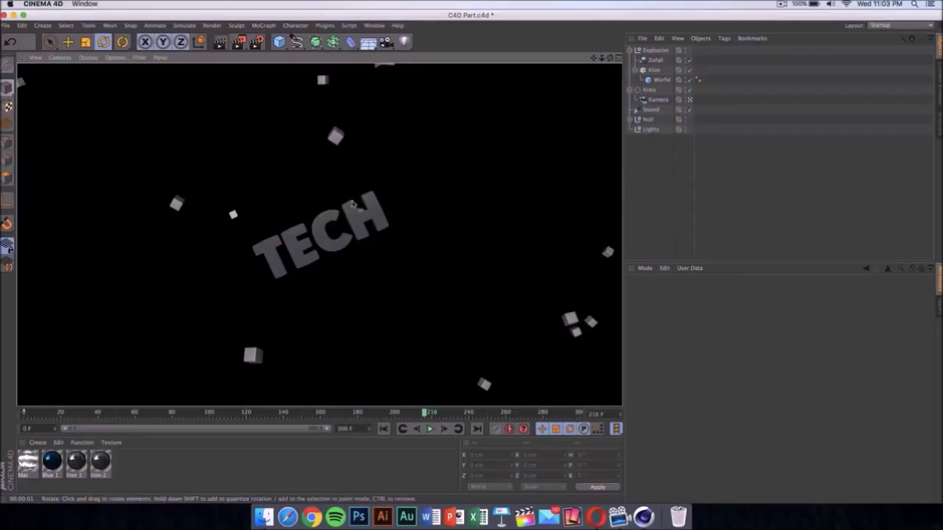
pyautogui.click(457, 236)
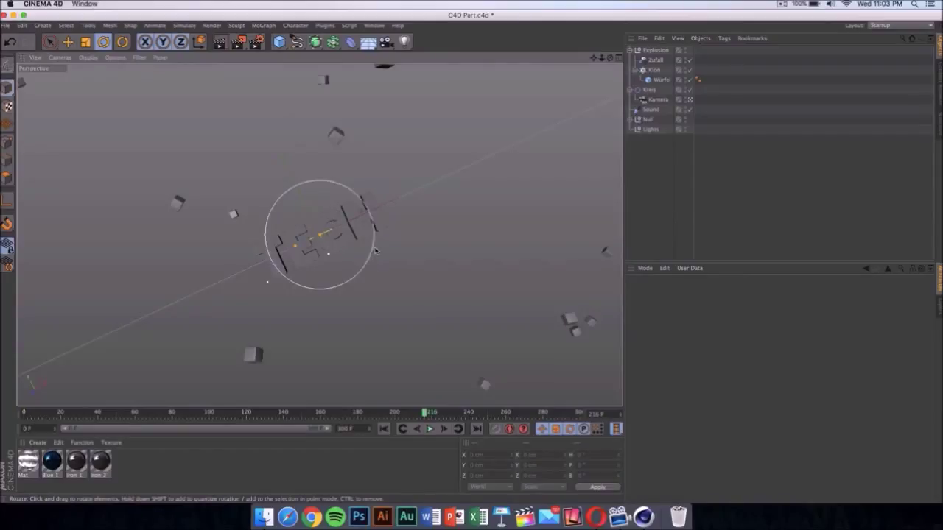
pyautogui.click(383, 220)
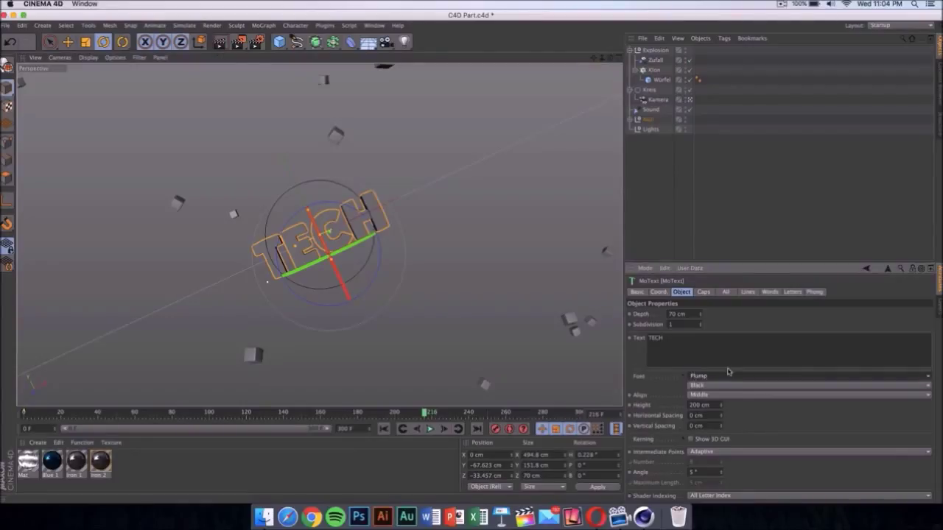
pyautogui.click(732, 377)
pyautogui.click(728, 376)
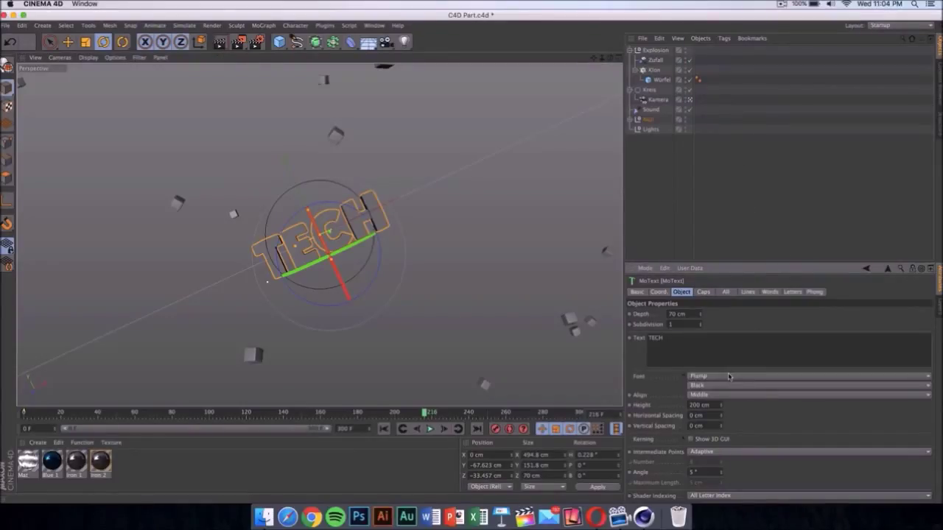
pyautogui.click(729, 376)
pyautogui.scroll(-10, 768, 325)
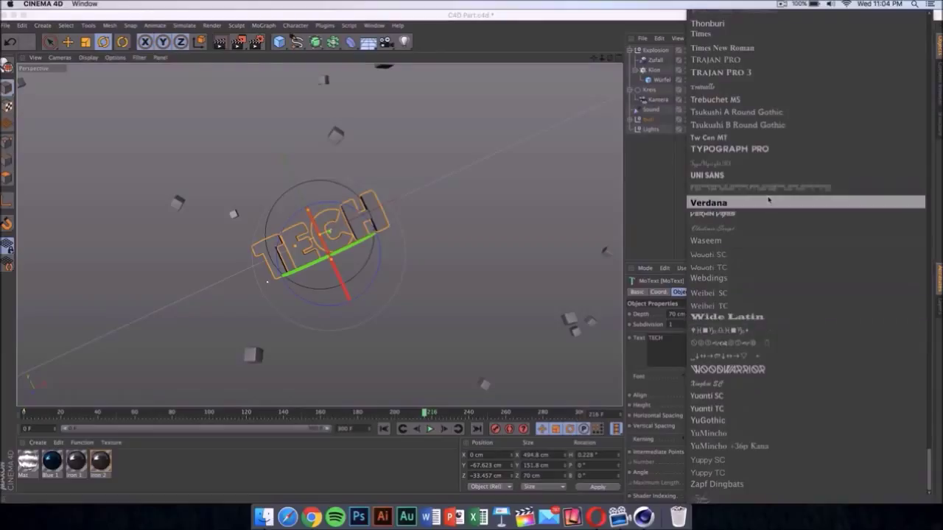
pyautogui.scroll(5, 771, 200)
pyautogui.scroll(5, 771, 199)
pyautogui.scroll(5, 771, 199)
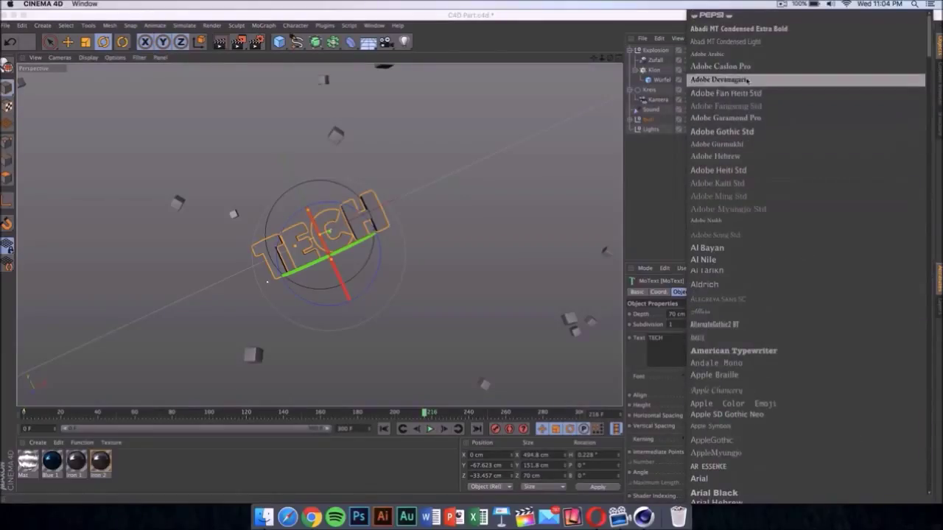
pyautogui.scroll(-10, 768, 101)
pyautogui.scroll(-10, 770, 89)
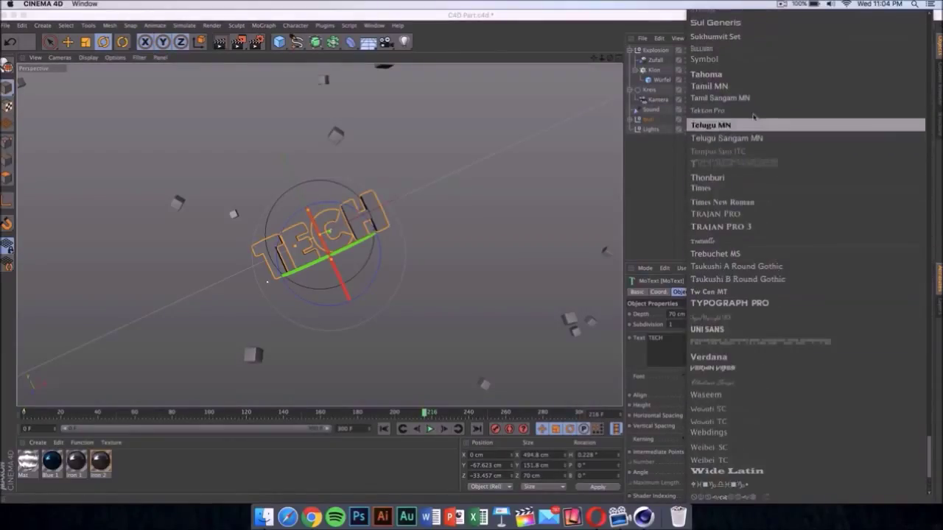
pyautogui.click(615, 383)
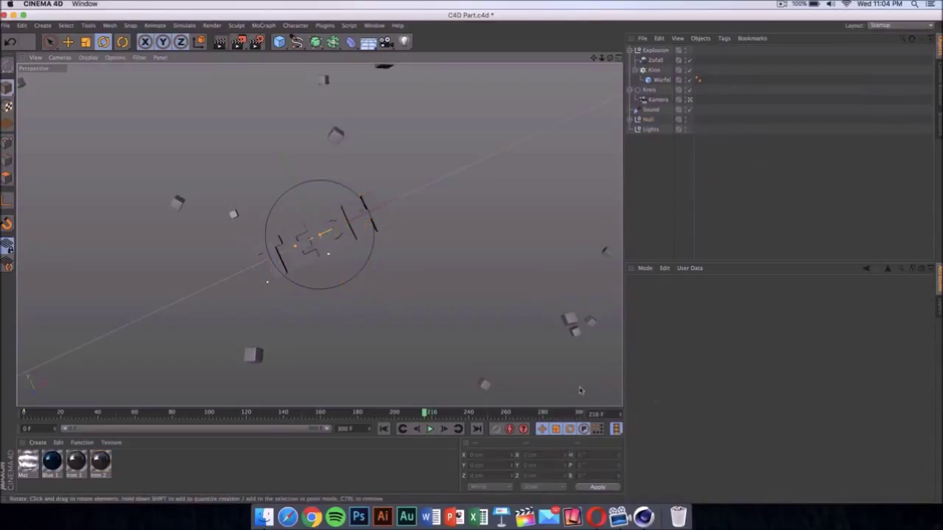
# Review the Blue 1 material's dark blue colour (R 14, G 68, B 127) in the Material Editor
pyautogui.click(55, 462)
pyautogui.doubleClick(56, 462)
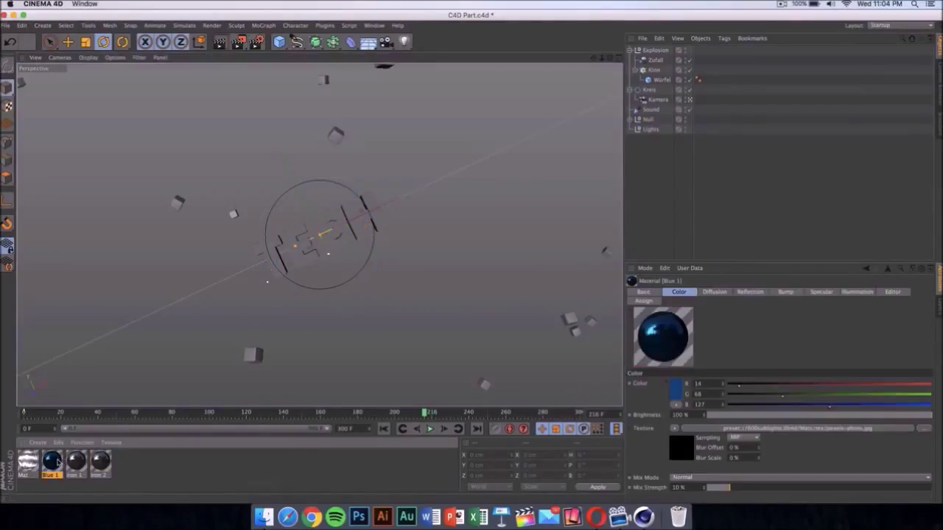
pyautogui.moveTo(253, 77); pyautogui.dragTo(560, 41)
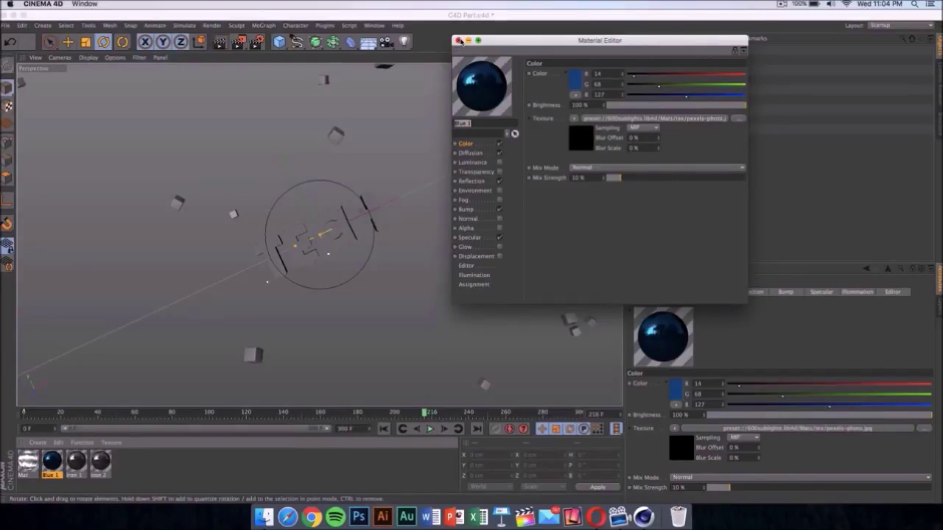
pyautogui.click(458, 41)
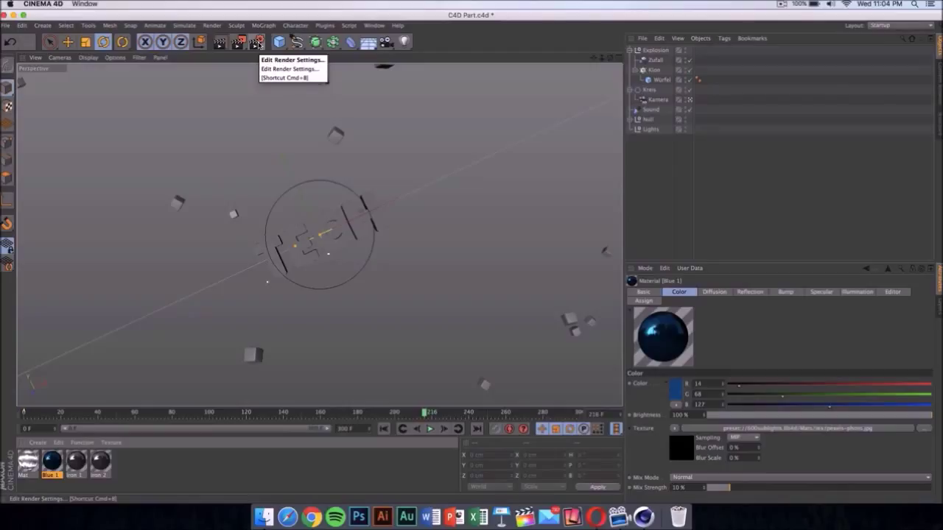
# Set the render output to a QuickTime Movie saved as Intro on the Desktop
pyautogui.click(256, 42)
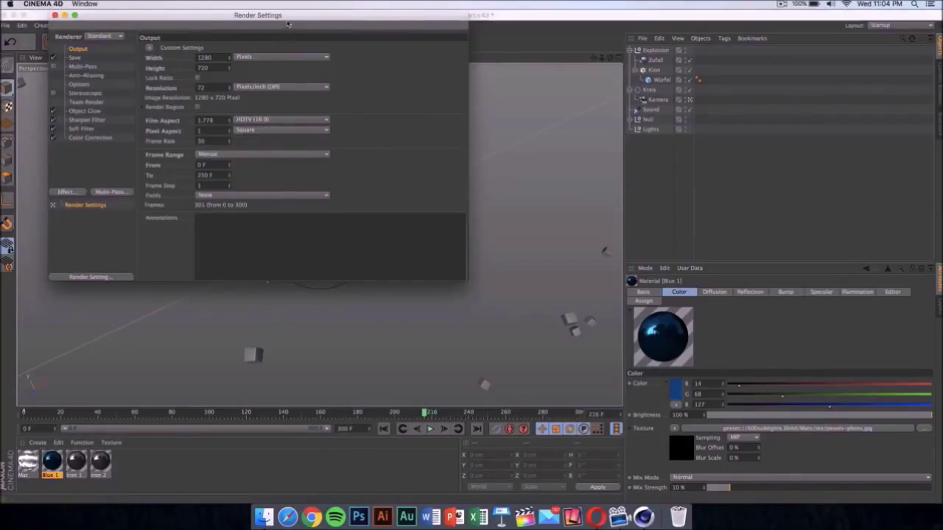
pyautogui.moveTo(288, 24); pyautogui.dragTo(442, 98)
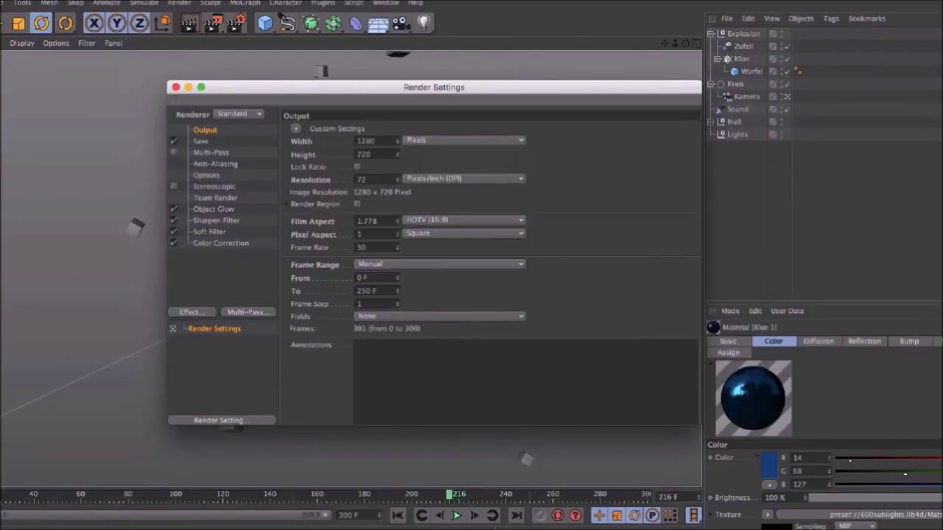
pyautogui.click(225, 143)
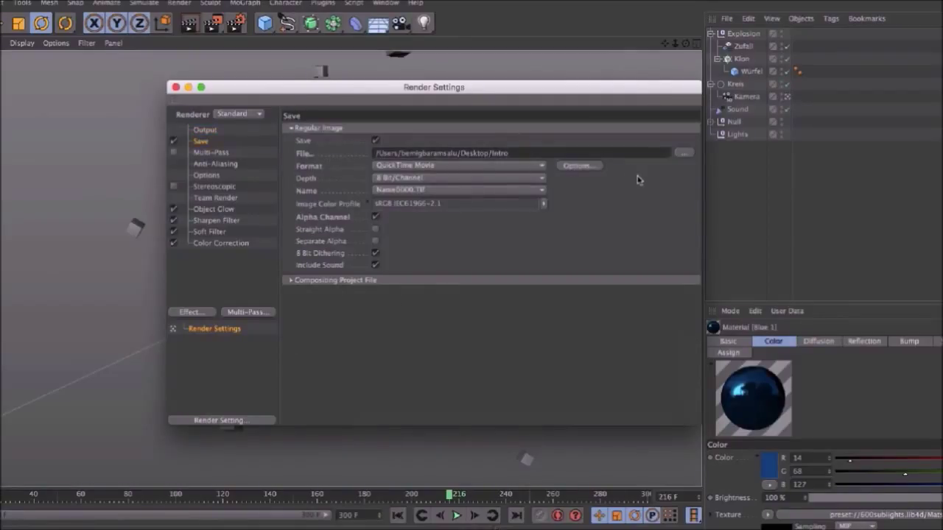
pyautogui.click(684, 152)
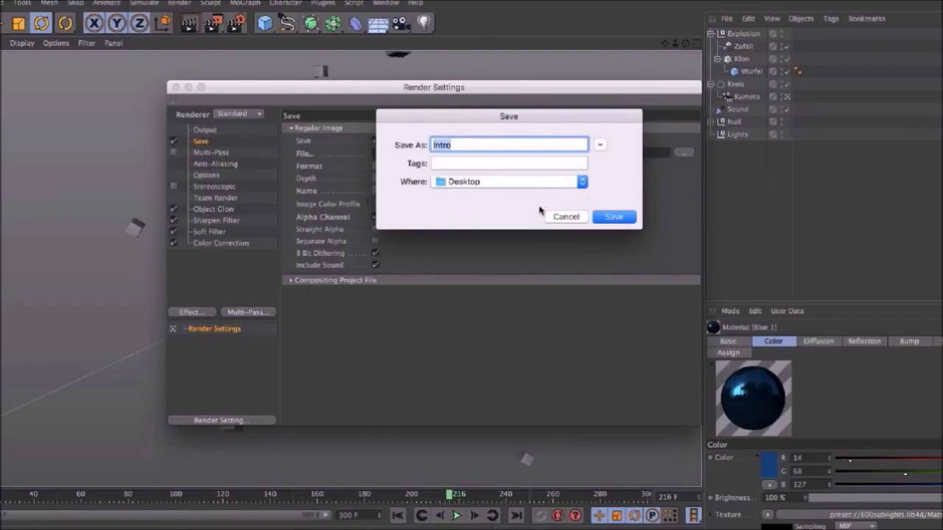
pyautogui.click(566, 217)
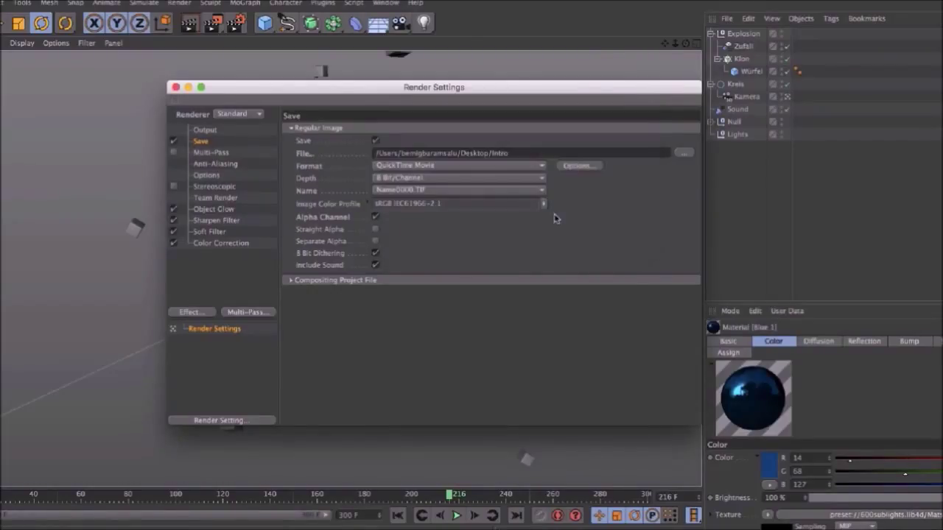
pyautogui.click(474, 166)
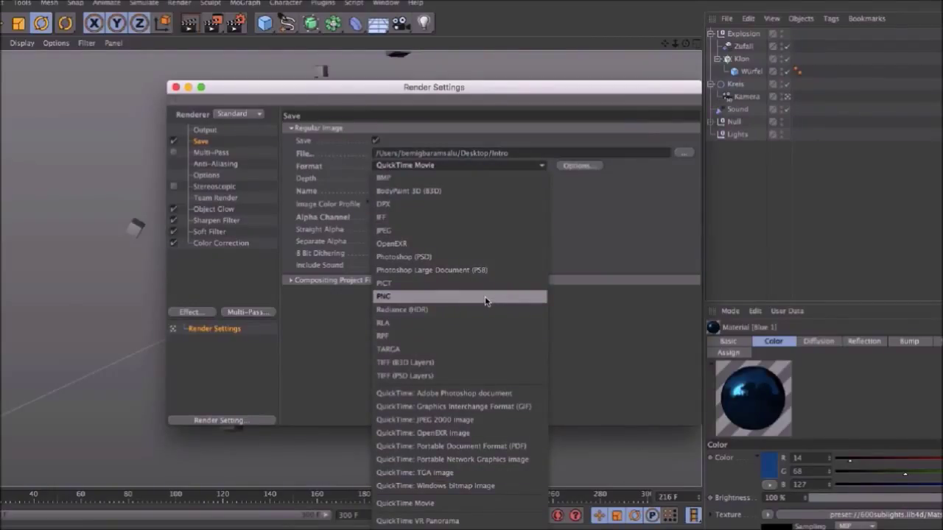
pyautogui.click(622, 221)
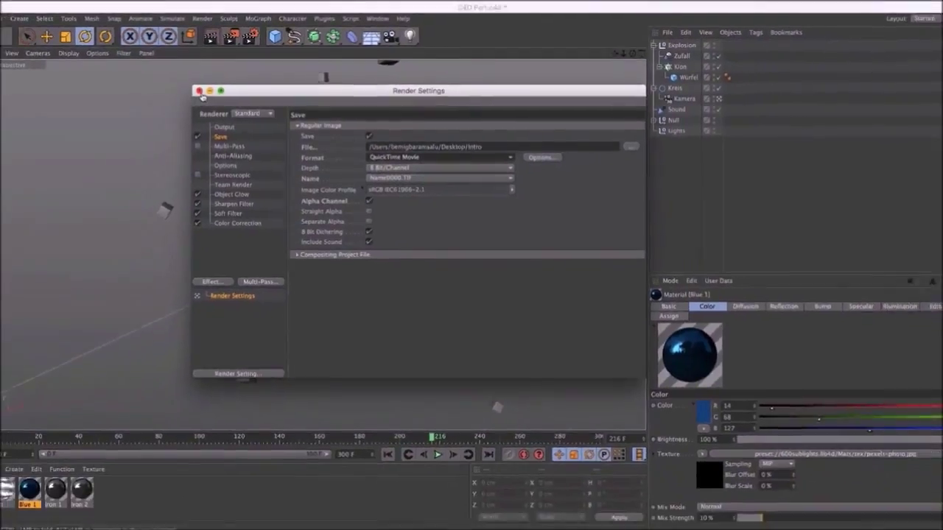
pyautogui.click(198, 91)
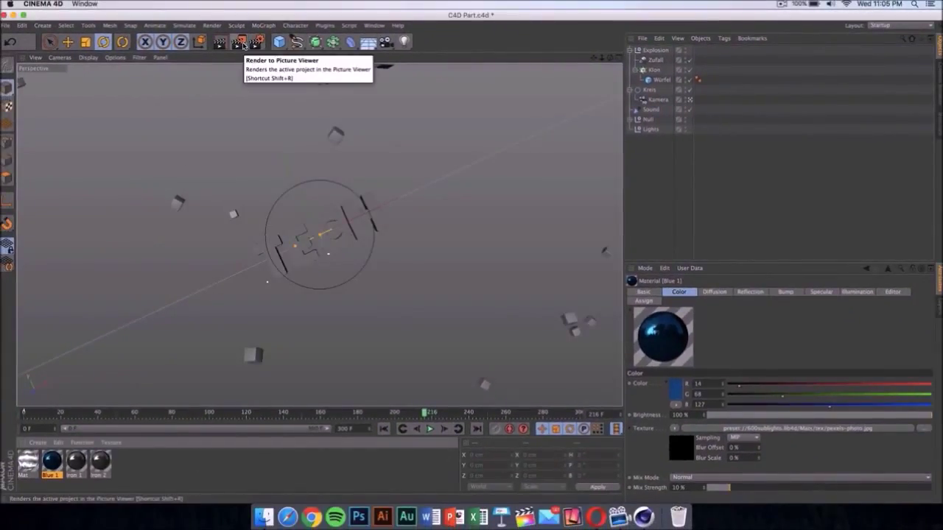
# Render the scene to the Picture Viewer, skip the missing-asset warning, and close the viewer
pyautogui.click(243, 44)
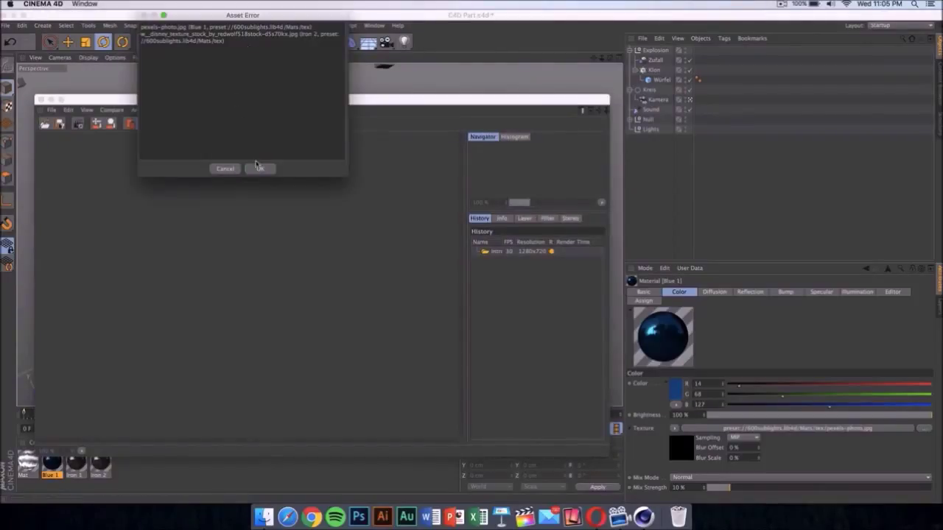
pyautogui.click(259, 168)
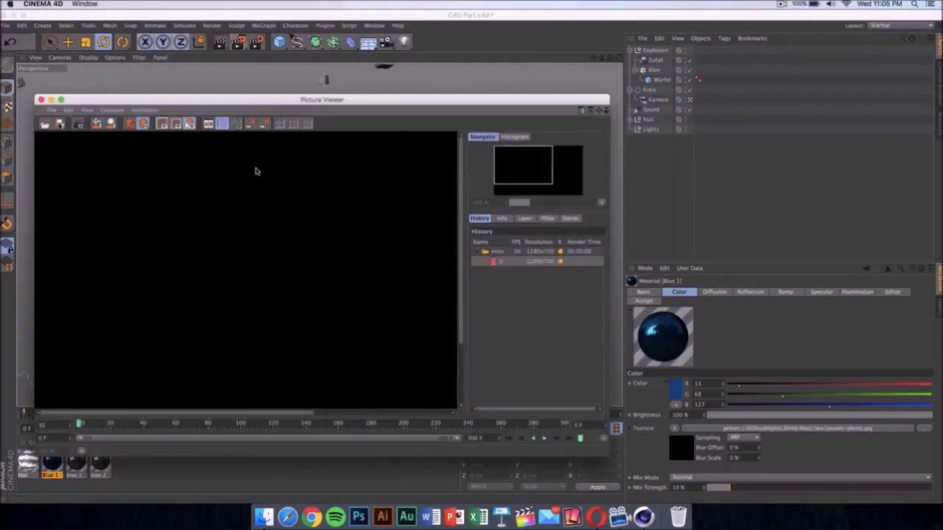
pyautogui.click(41, 101)
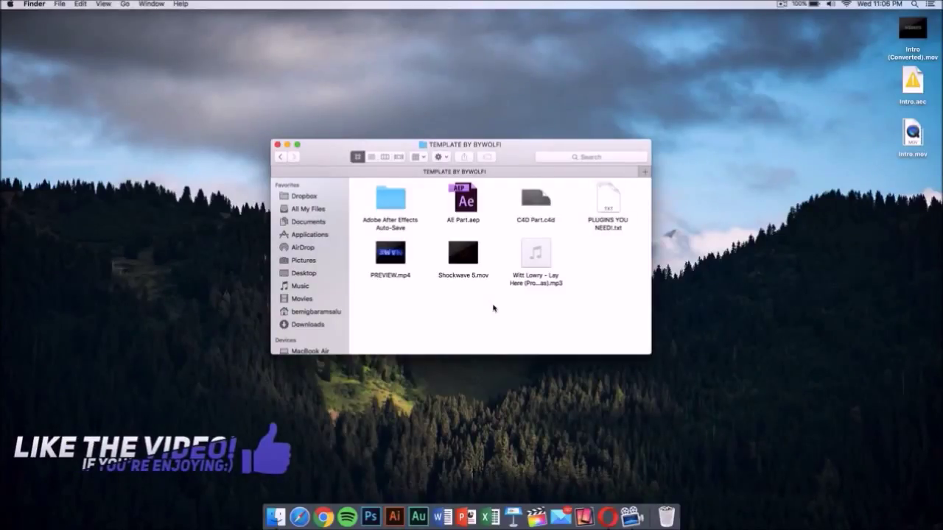
# Open the AE Part.aep template project from the TEMPLATE BY BYWOLFI folder in After Effects
pyautogui.click(468, 204)
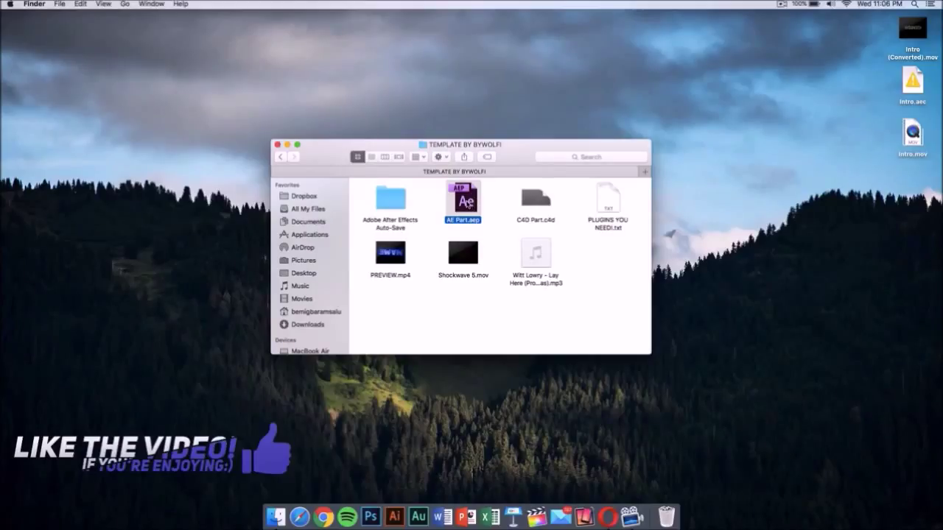
pyautogui.doubleClick(469, 205)
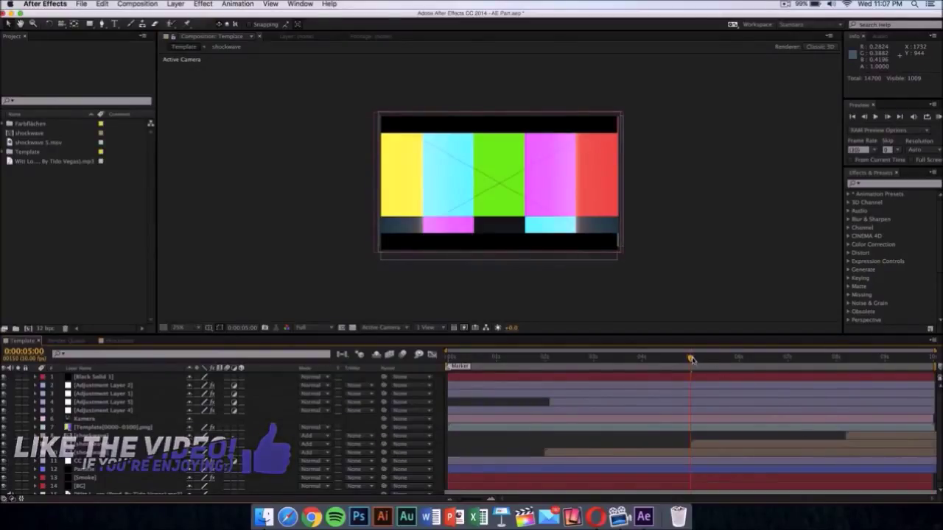
# Expand the Template folder and select the Template[0000-0300].png image sequence
pyautogui.press('pageup')
pyautogui.press('pageup')
pyautogui.press('pageup')
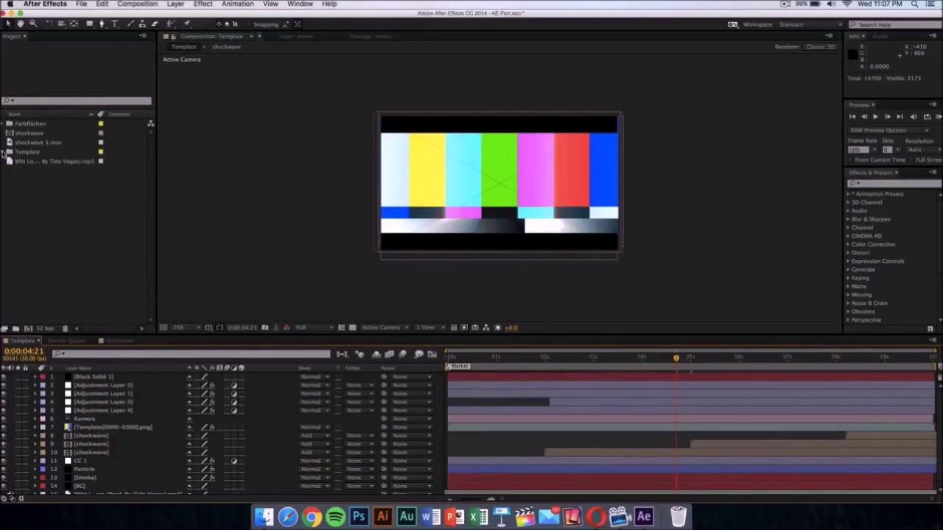
pyautogui.click(8, 152)
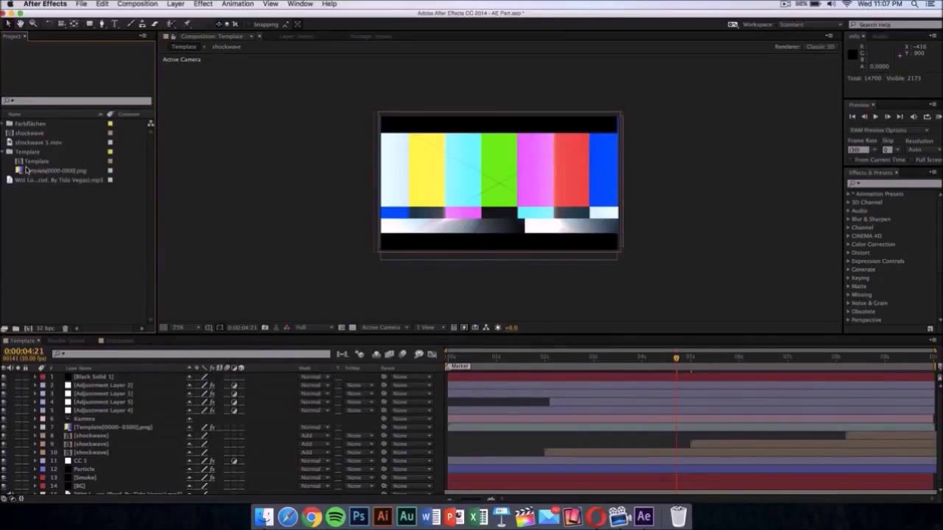
pyautogui.moveTo(28, 154); pyautogui.dragTo(31, 171)
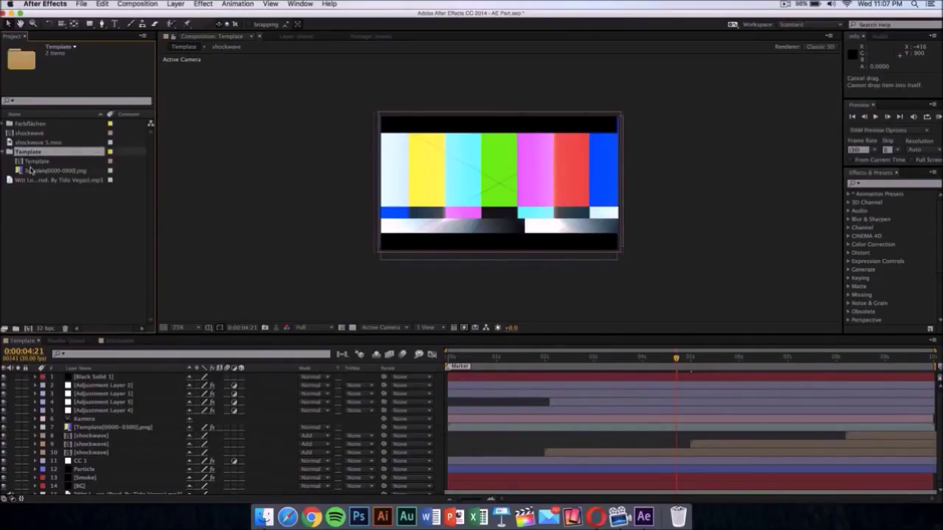
pyautogui.click(31, 170)
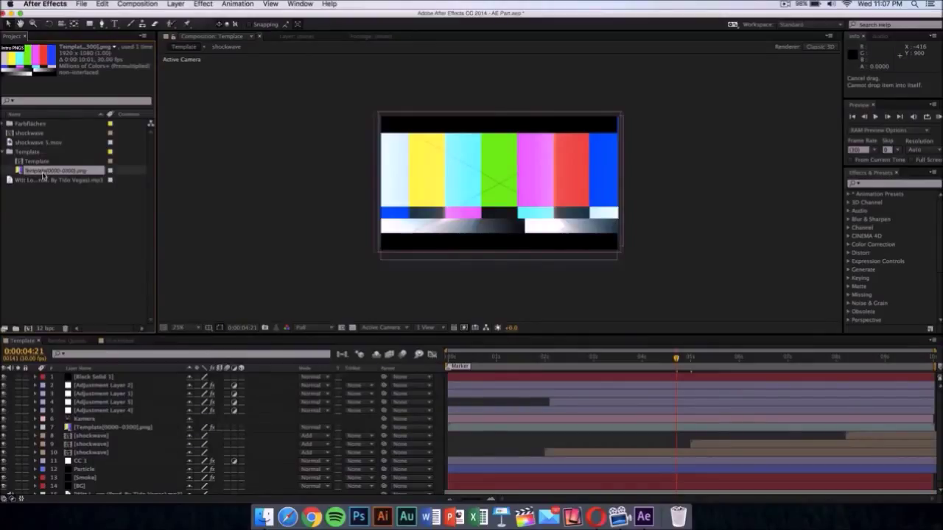
# Replace the Template PNG sequence footage with Intro (Converted).mov from the Desktop
pyautogui.rightClick(42, 173)
pyautogui.click(43, 173)
pyautogui.rightClick(83, 175)
pyautogui.moveTo(120, 247)
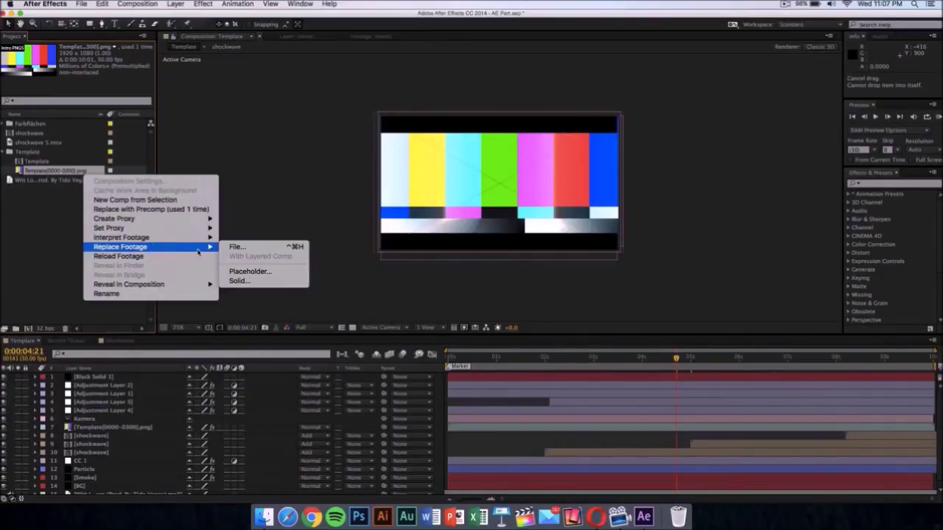
pyautogui.click(247, 249)
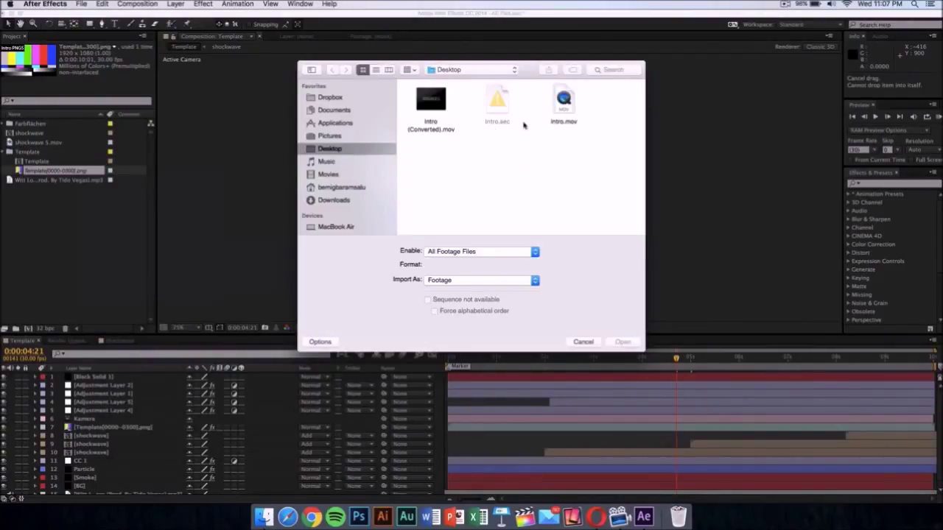
pyautogui.click(441, 130)
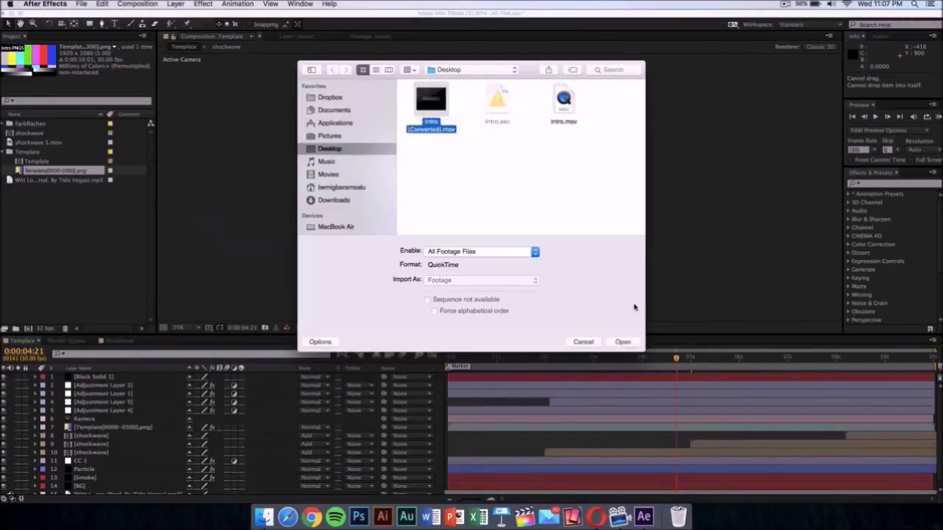
pyautogui.click(622, 343)
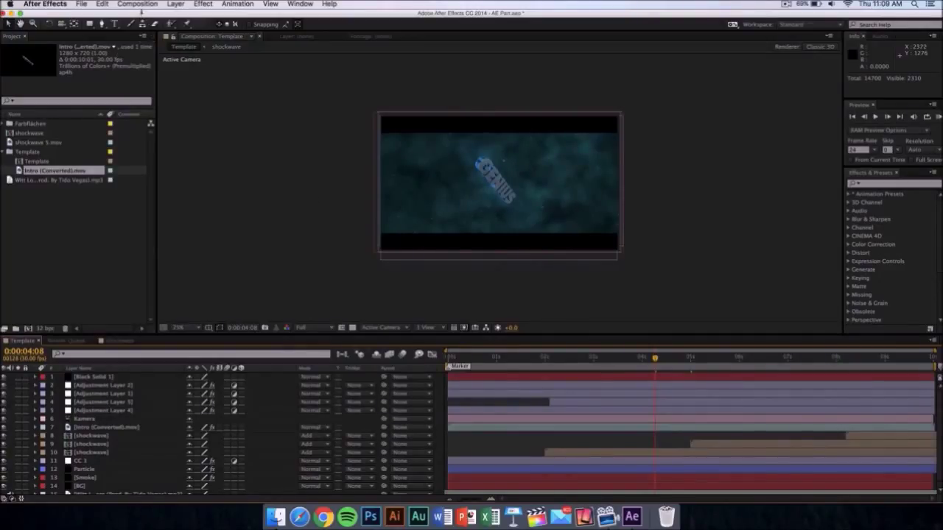
# Add the Template comp to the Render Queue, outputting QuickTime Template_1.mov to the Desktop
pyautogui.click(142, 5)
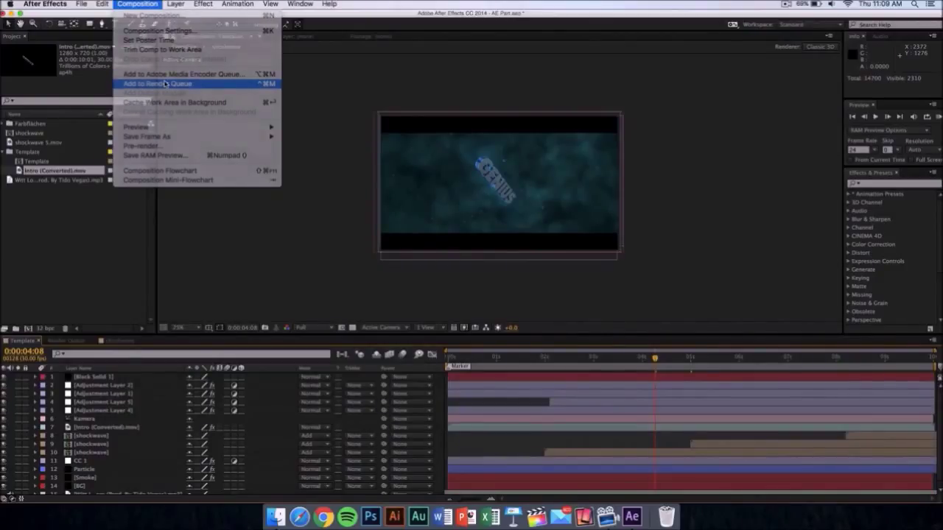
pyautogui.click(165, 84)
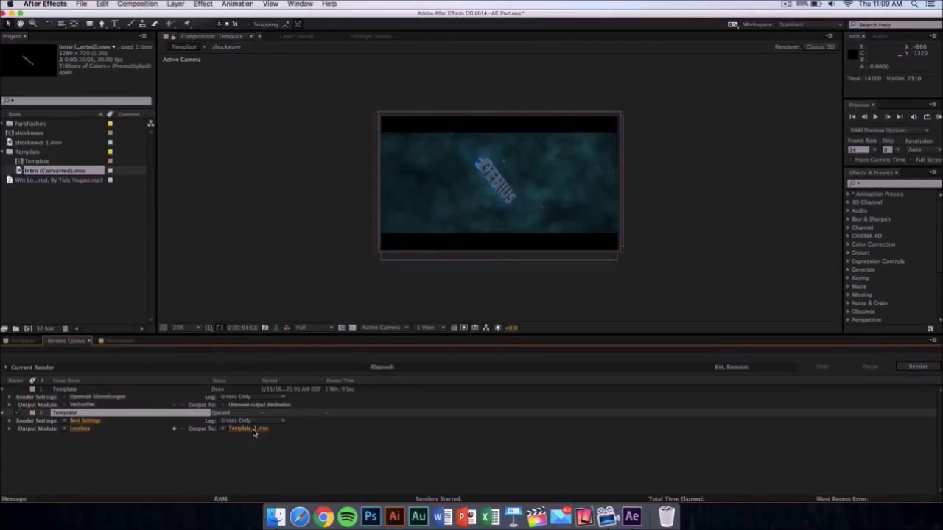
pyautogui.click(253, 430)
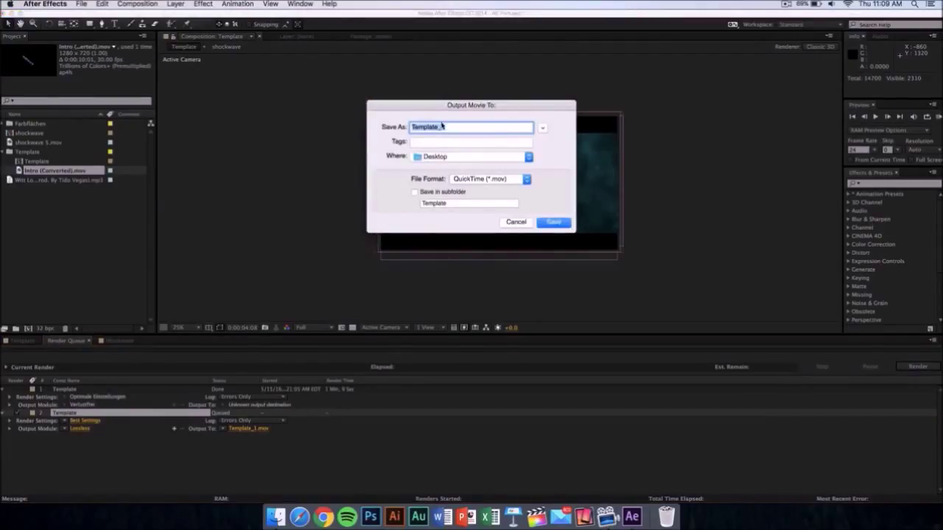
pyautogui.click(435, 159)
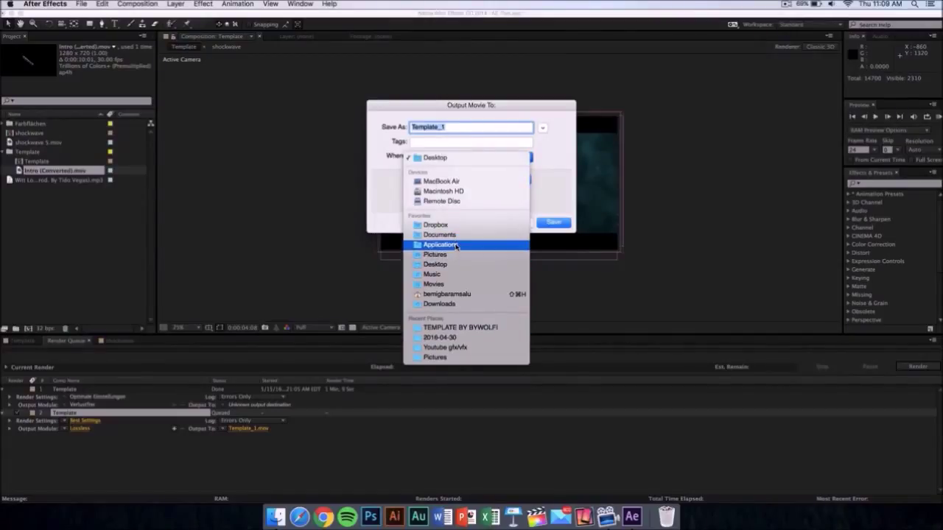
pyautogui.click(566, 175)
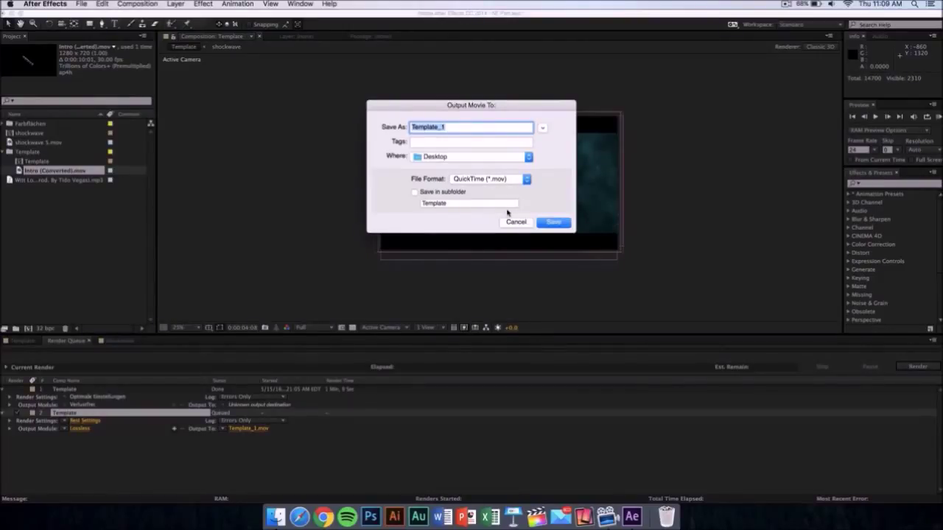
pyautogui.click(559, 223)
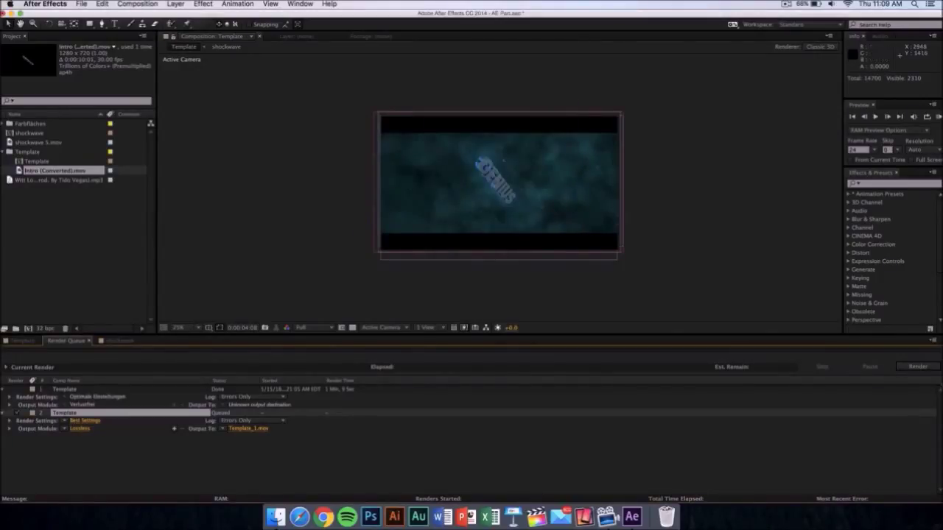
# Start rendering the queued Template comp to Template_1.mov
pyautogui.click(917, 367)
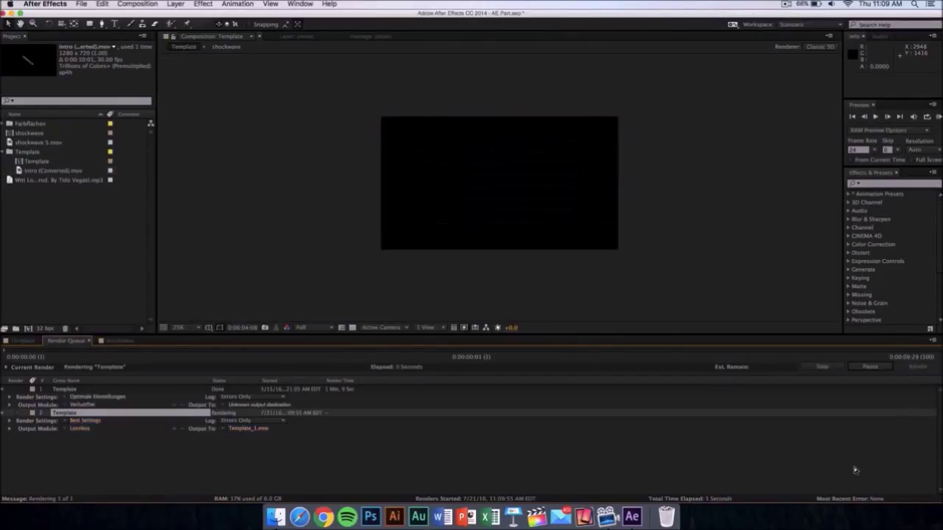